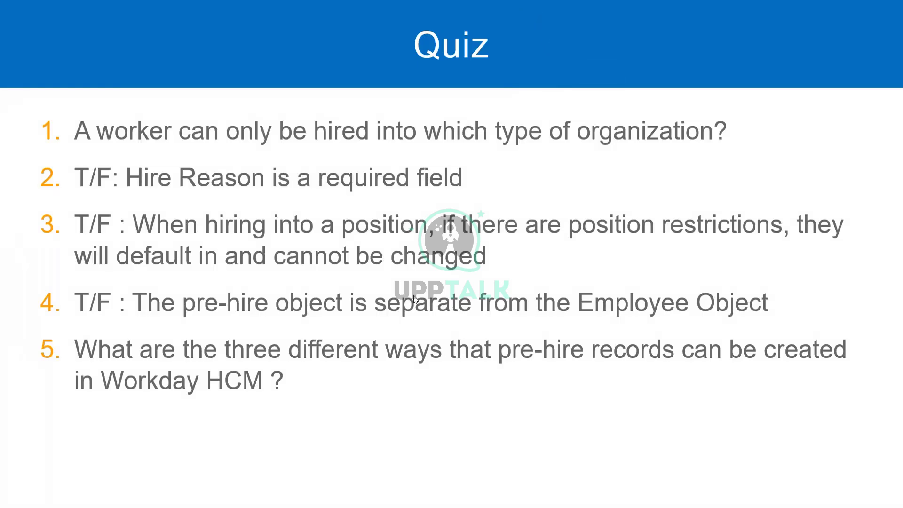
# Step: Leave the quiz slideshow so the browser shows the Workday signed-out page
pyautogui.hotkey('alt', 'Tab')
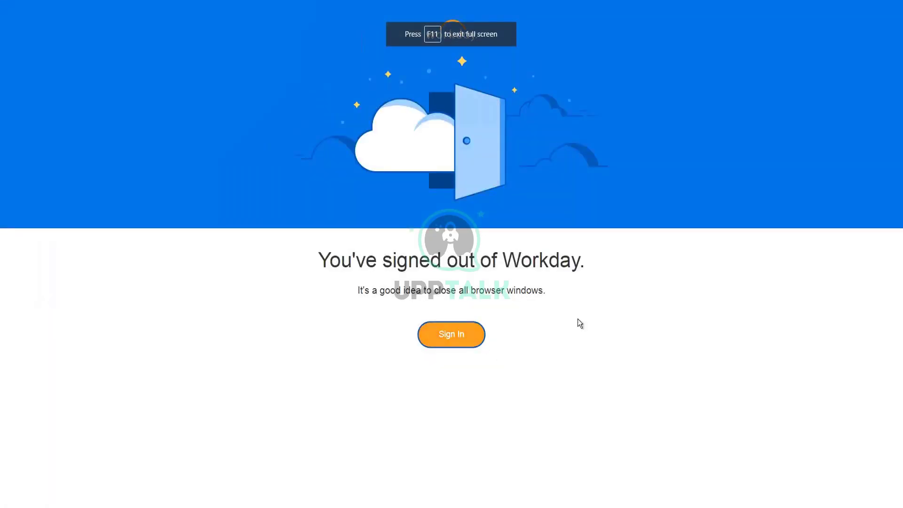
# Step: Reload to the login page and sign in with the saved Workday account's autofilled credentials
pyautogui.press('Return')
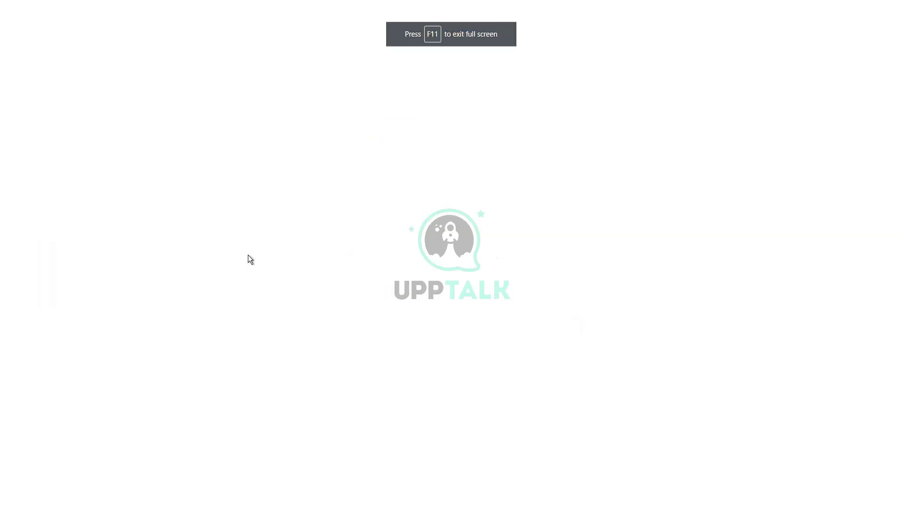
pyautogui.click(297, 194)
pyautogui.click(337, 197)
pyautogui.click(264, 283)
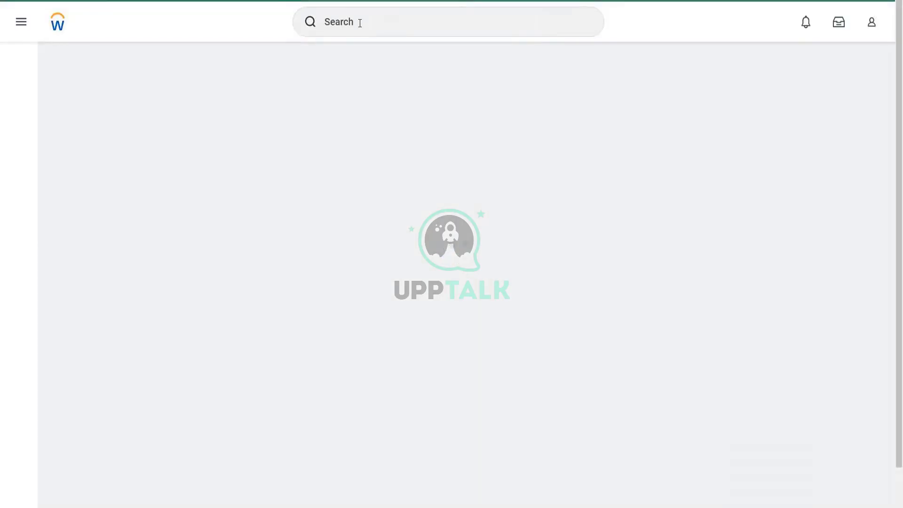
# Step: Check the recent searches list and review the home page's Awaiting Your Action items
pyautogui.click(360, 22)
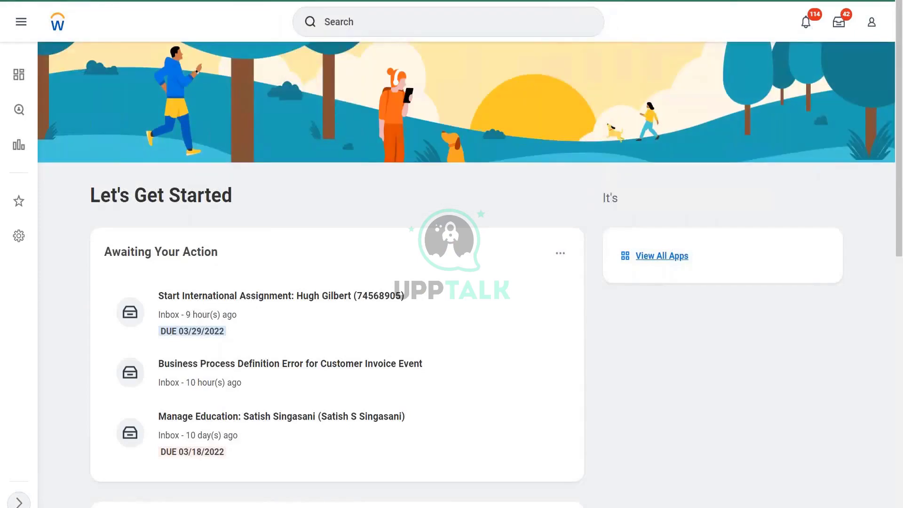
pyautogui.scroll(-10, 452, 254)
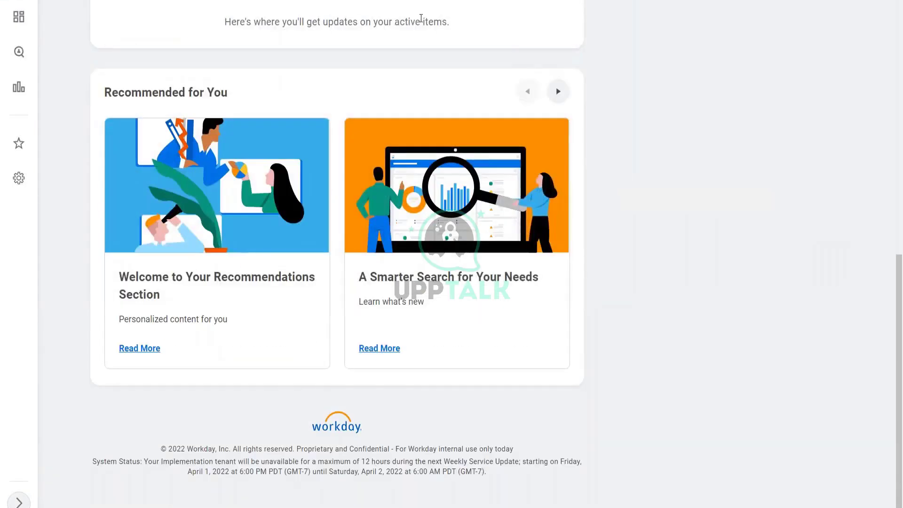
pyautogui.scroll(10, 381, 41)
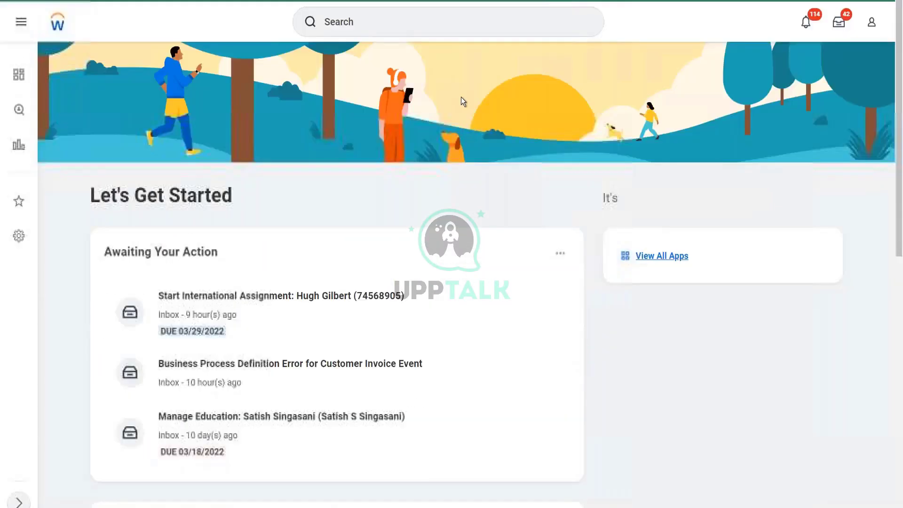
# Step: Search for 'edit ten set hcm' and open the Edit Tenant Setup - HCM task
pyautogui.click(381, 22)
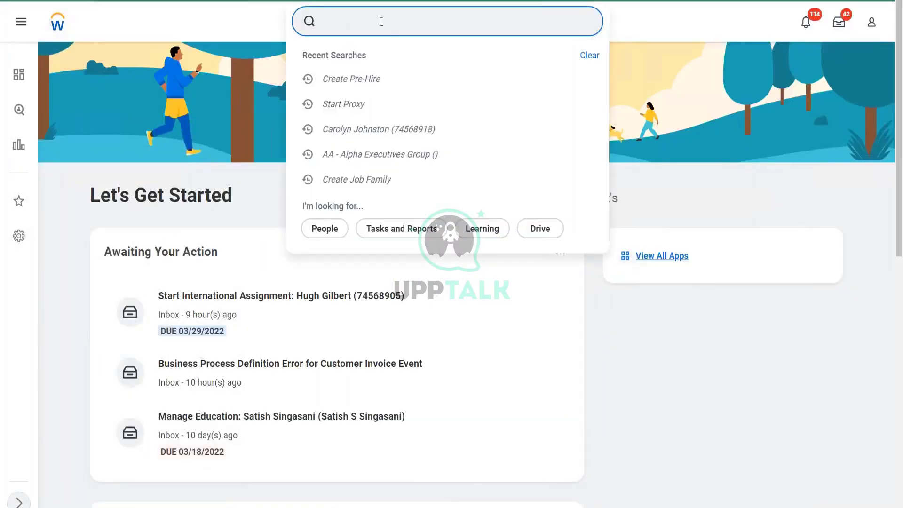
pyautogui.write('edit ten set hcm')
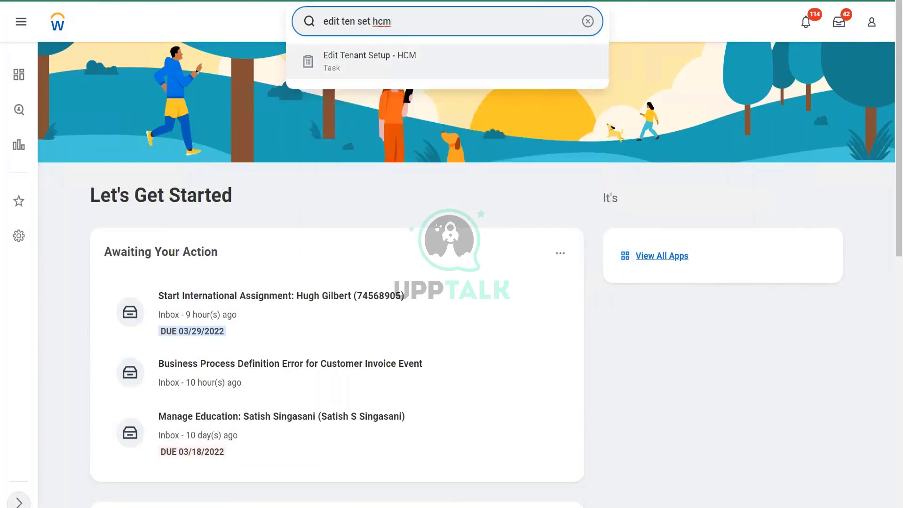
pyautogui.click(394, 62)
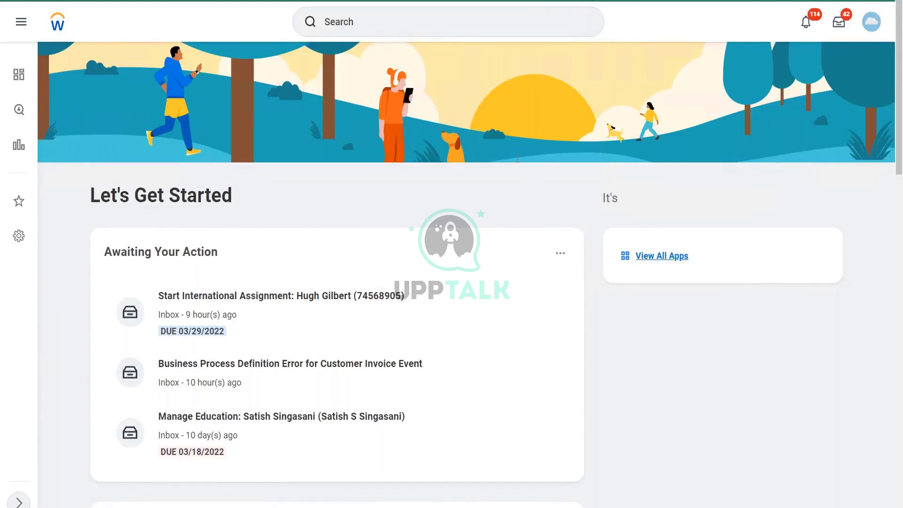
# Step: Scroll the Edit Tenant Setup - HCM form to the Staffing section's checkboxes and Service Length Type
pyautogui.scroll(-10, 495, 231)
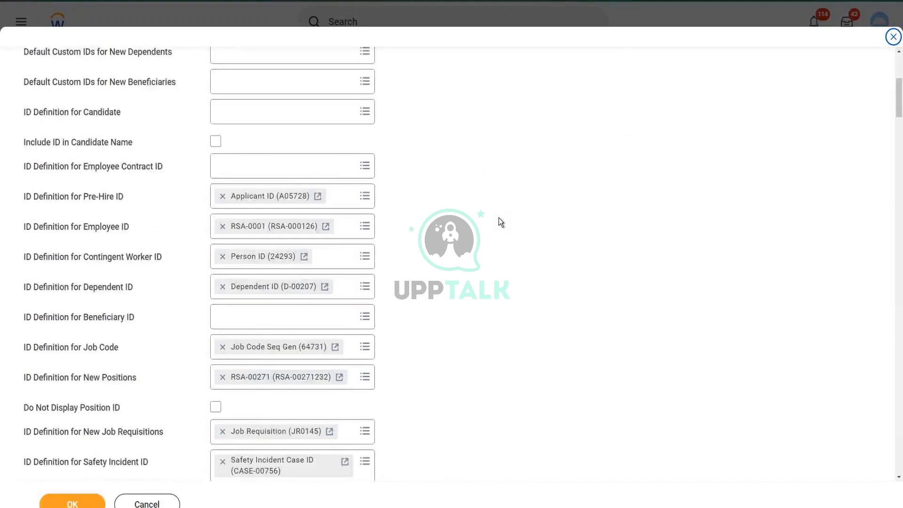
pyautogui.scroll(-3, 499, 218)
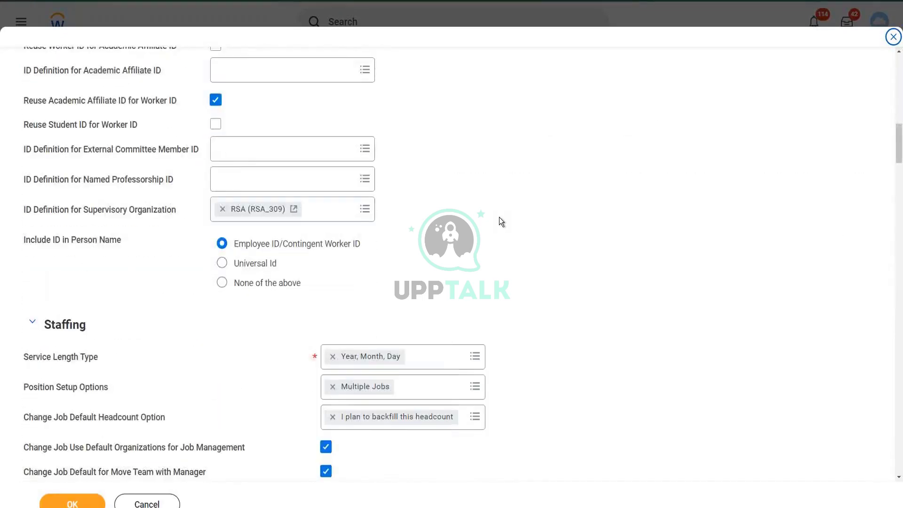
pyautogui.scroll(-2, 498, 217)
pyautogui.scroll(-2, 532, 201)
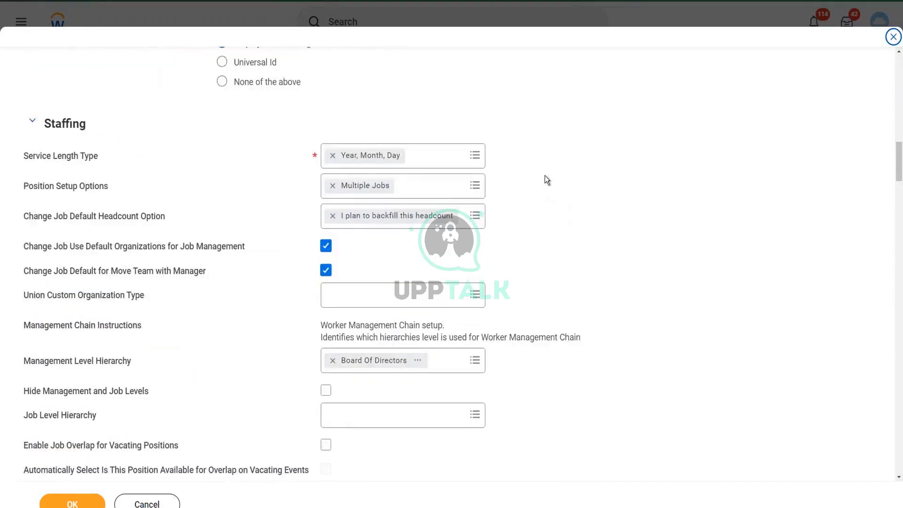
pyautogui.scroll(-1, 545, 176)
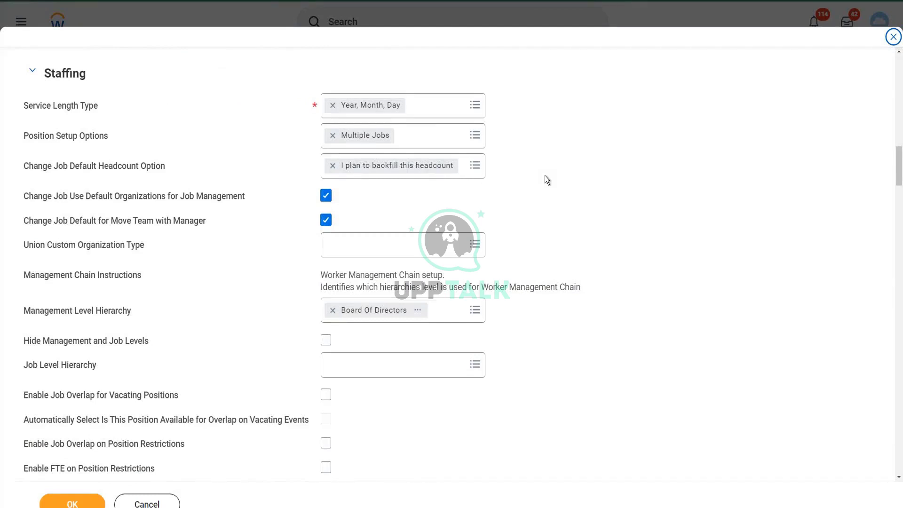
pyautogui.scroll(-2, 545, 176)
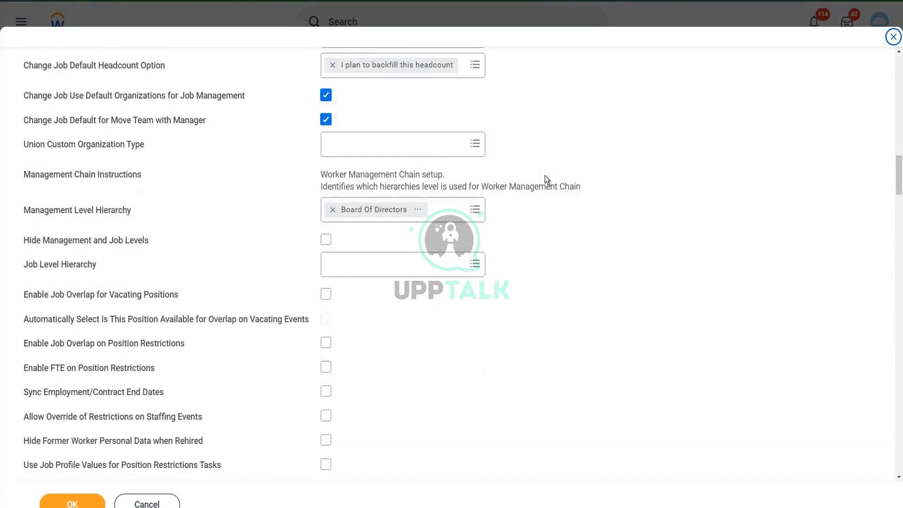
pyautogui.scroll(-1, 544, 176)
pyautogui.scroll(-1, 545, 176)
pyautogui.scroll(-2, 545, 176)
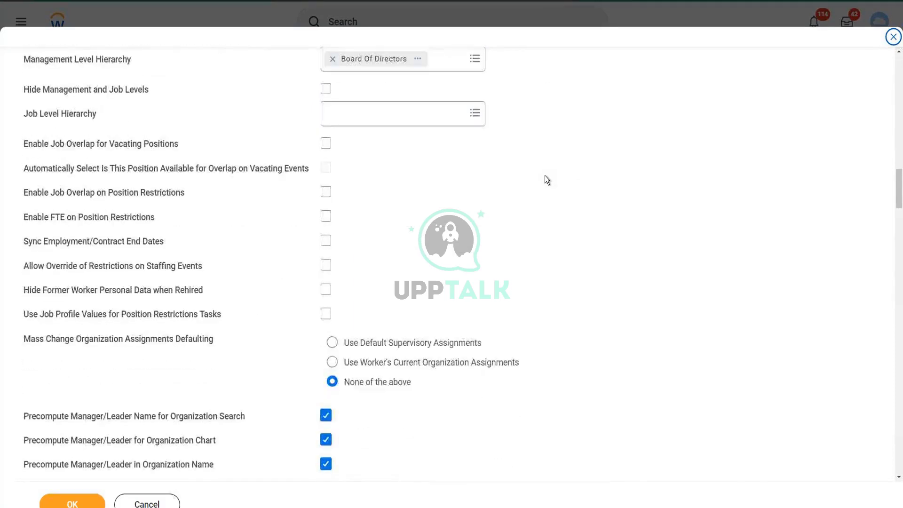
pyautogui.scroll(-2, 545, 176)
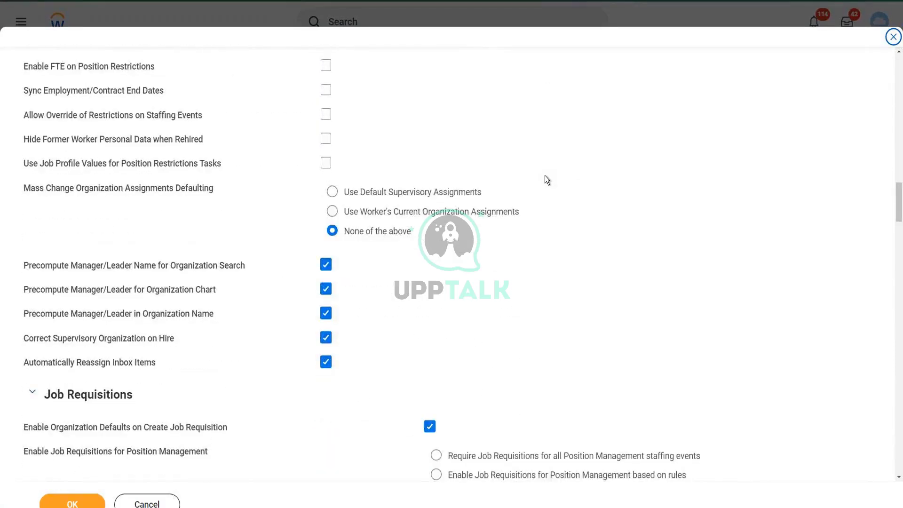
pyautogui.scroll(-1, 545, 176)
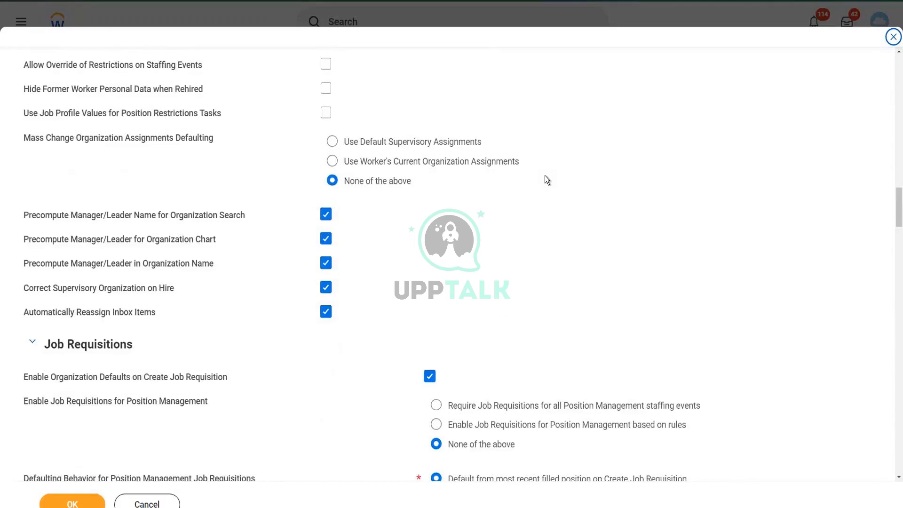
pyautogui.scroll(2, 548, 177)
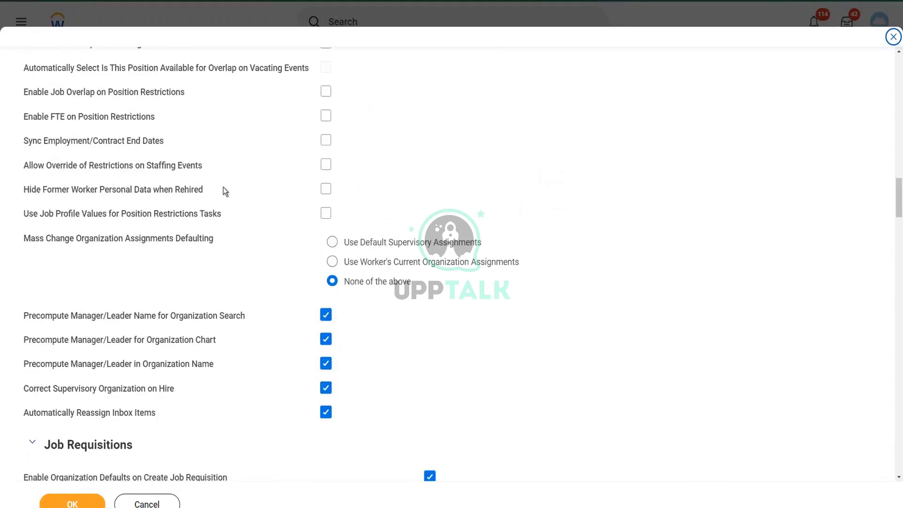
pyautogui.scroll(2, 224, 188)
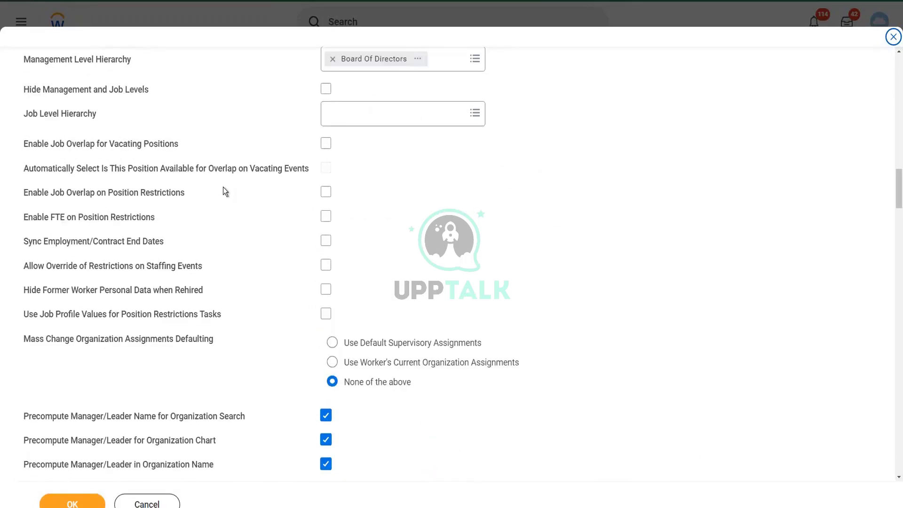
pyautogui.scroll(2, 224, 188)
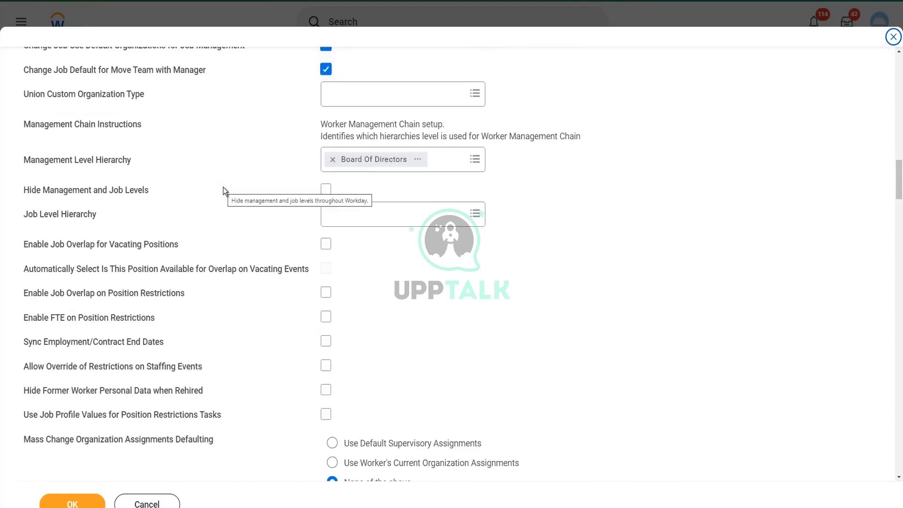
pyautogui.scroll(1, 224, 191)
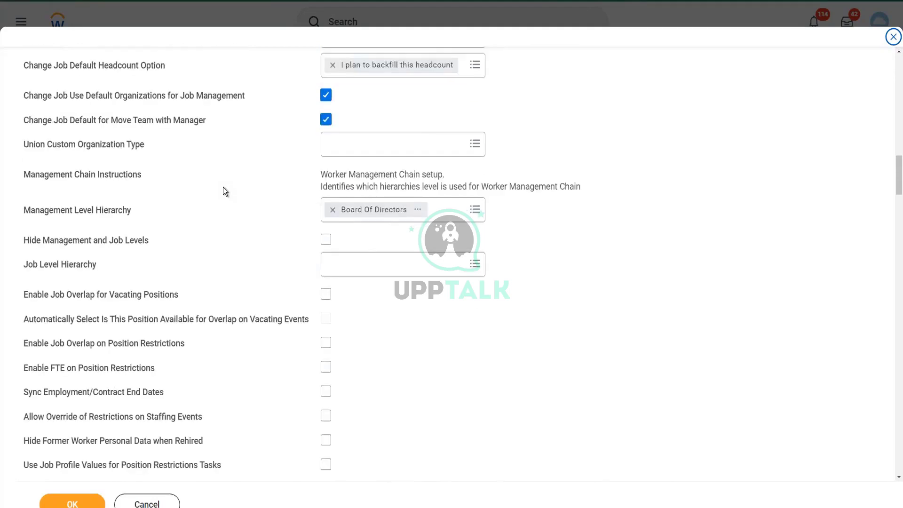
pyautogui.scroll(2, 224, 188)
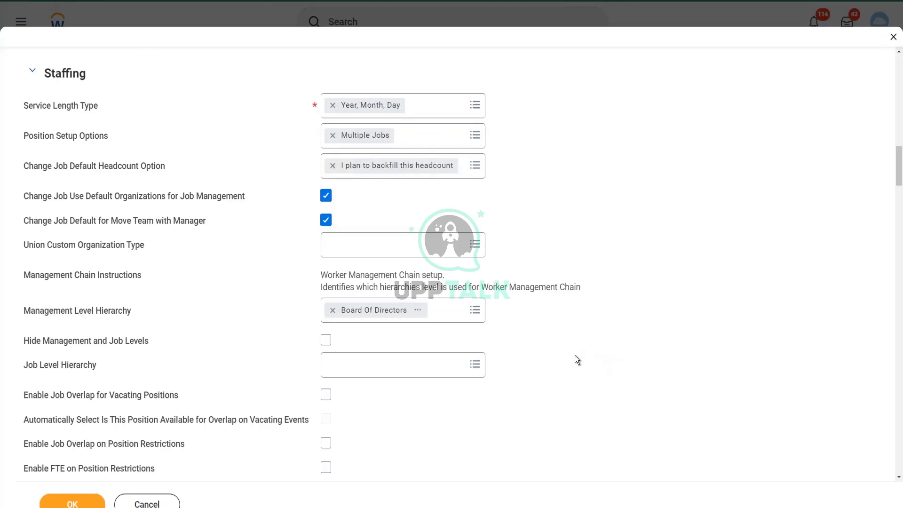
pyautogui.scroll(-3, 578, 354)
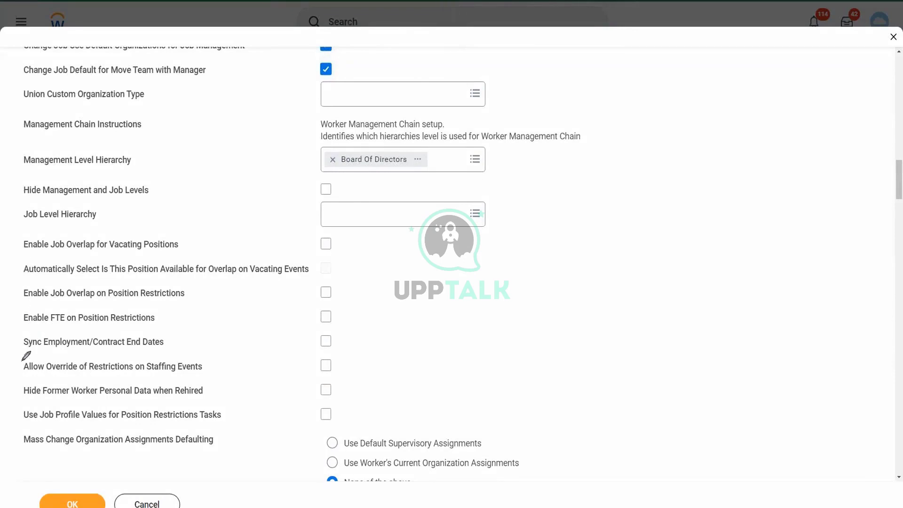
# Step: Underline the Allow Override of Restrictions on Staffing Events row in magenta and click its checkbox
pyautogui.moveTo(25, 377)
pyautogui.mouseDown()
pyautogui.moveTo(18, 356)
pyautogui.moveTo(367, 352)
pyautogui.moveTo(370, 371)
pyautogui.mouseUp()
pyautogui.moveTo(23, 377); pyautogui.dragTo(370, 371)
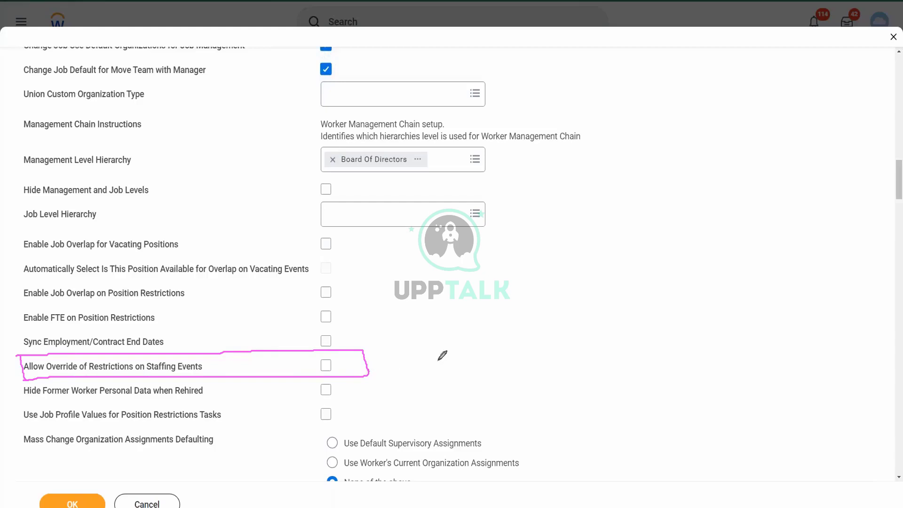
pyautogui.click(327, 370)
pyautogui.click(326, 366)
pyautogui.moveTo(235, 369)
pyautogui.click(328, 367)
pyautogui.click(326, 366)
pyautogui.click(330, 370)
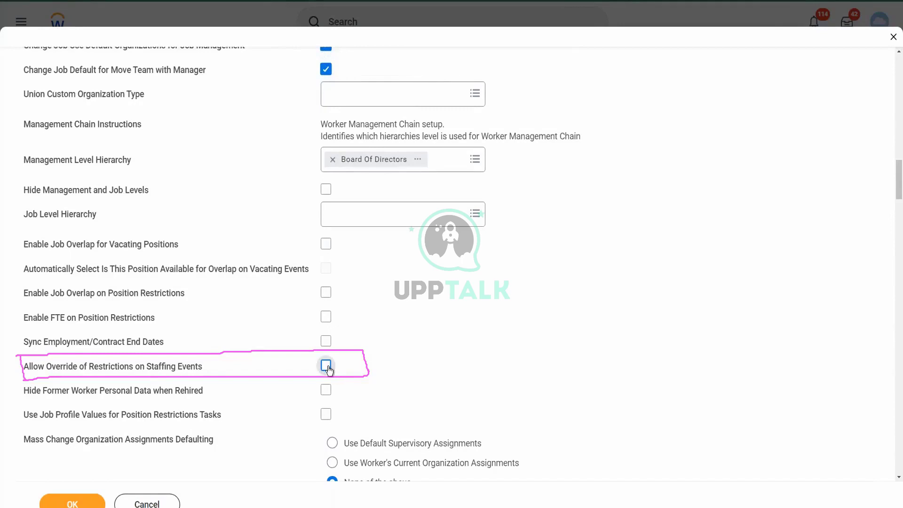